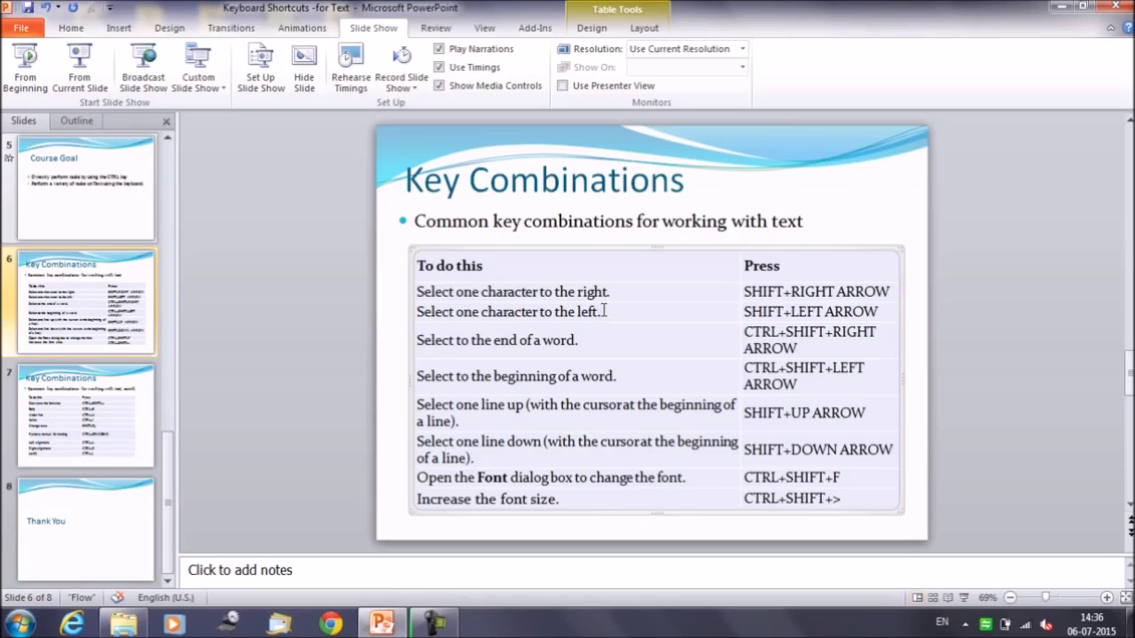
# Step: Select text one character at a time with Shift+Left and Shift+Right inside the word 'right'
pyautogui.hotkey('shift', 'Left')
pyautogui.hotkey('shift', 'Left')
pyautogui.hotkey('shift', 'Left')
pyautogui.hotkey('shift', 'Left')
pyautogui.hotkey('shift', 'Left')
pyautogui.hotkey('shift', 'Left')
pyautogui.hotkey('shift', 'Left')
pyautogui.hotkey('shift', 'Left')
pyautogui.hotkey('shift', 'Left')
pyautogui.hotkey('shift', 'Left')
pyautogui.hotkey('shift', 'Left')
pyautogui.hotkey('shift', 'Left')
pyautogui.click(582, 292)
pyautogui.hotkey('shift', 'Left')
pyautogui.hotkey('shift', 'Left')
pyautogui.hotkey('shift', 'Left')
pyautogui.hotkey('shift', 'Left')
pyautogui.hotkey('shift', 'Left')
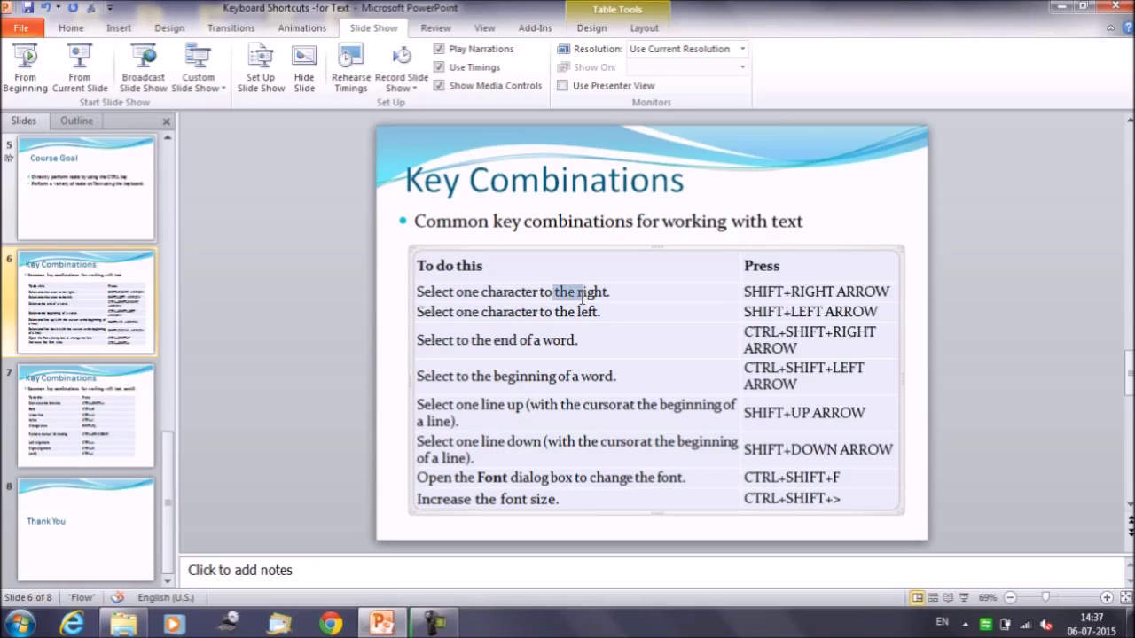
pyautogui.hotkey('shift', 'Right')
pyautogui.hotkey('shift', 'Right')
pyautogui.hotkey('shift', 'Right')
pyautogui.hotkey('shift', 'Right')
pyautogui.hotkey('shift', 'Right')
pyautogui.hotkey('shift', 'Right')
pyautogui.hotkey('shift', 'Right')
pyautogui.hotkey('shift', 'Right')
pyautogui.hotkey('shift', 'Right')
pyautogui.hotkey('shift', 'Right')
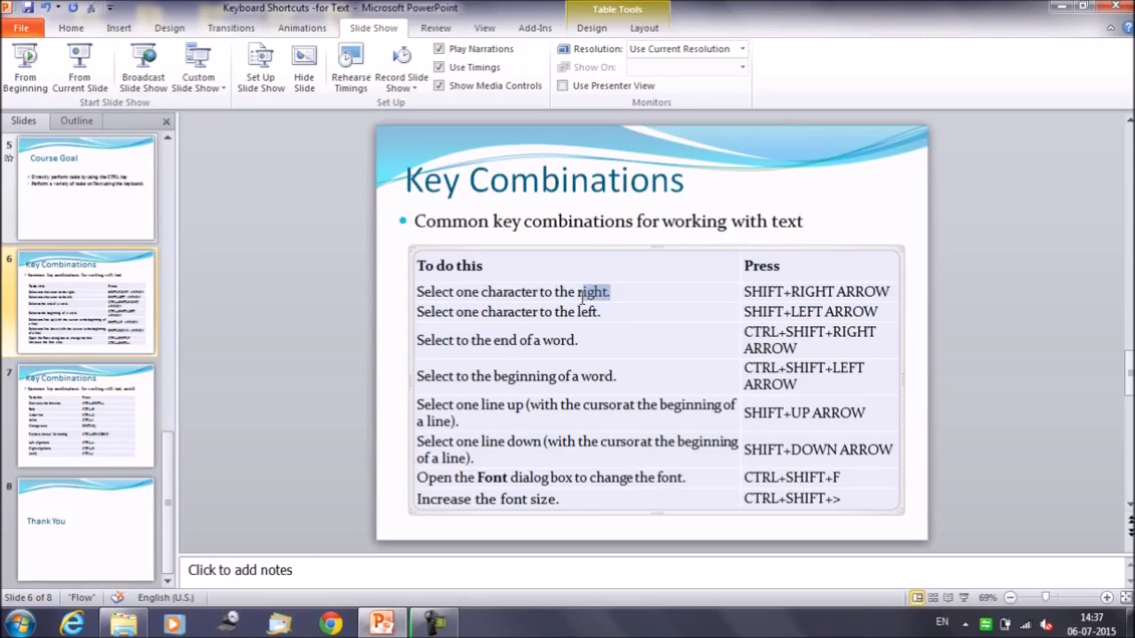
# Step: Select the word 'word' to its end, then back to its start, with Ctrl+Shift+arrows
pyautogui.click(609, 340)
pyautogui.click(542, 340)
pyautogui.hotkey('ctrl', 'shift', 'Right')
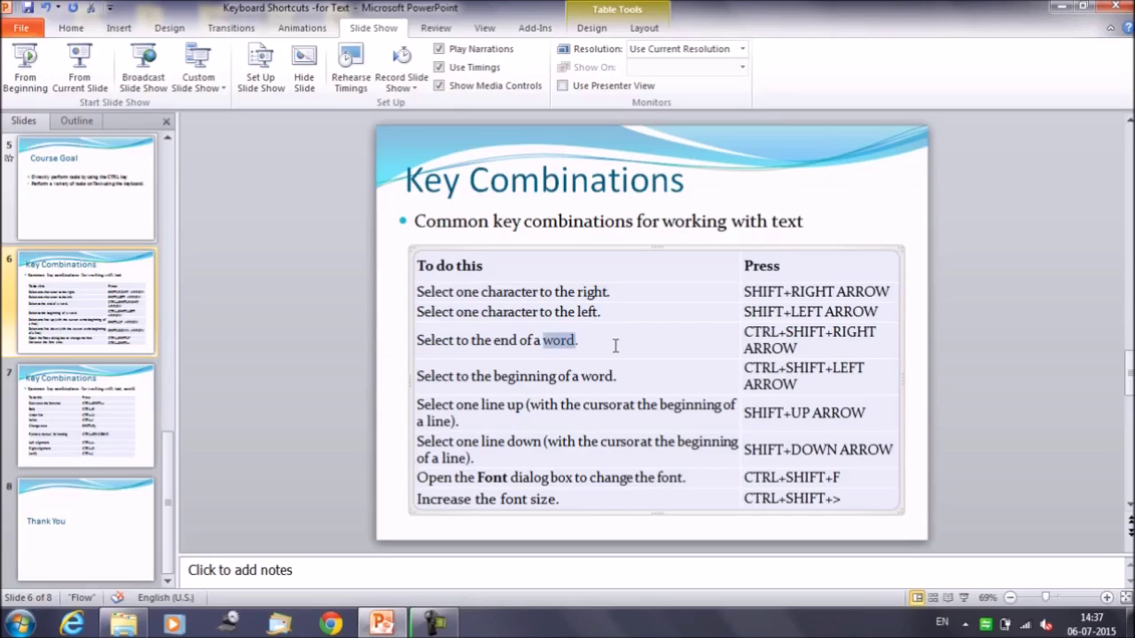
pyautogui.press('Down')
pyautogui.press('Right')
pyautogui.press('Right')
pyautogui.press('Right')
pyautogui.press('Right')
pyautogui.hotkey('ctrl', 'shift', 'Left')
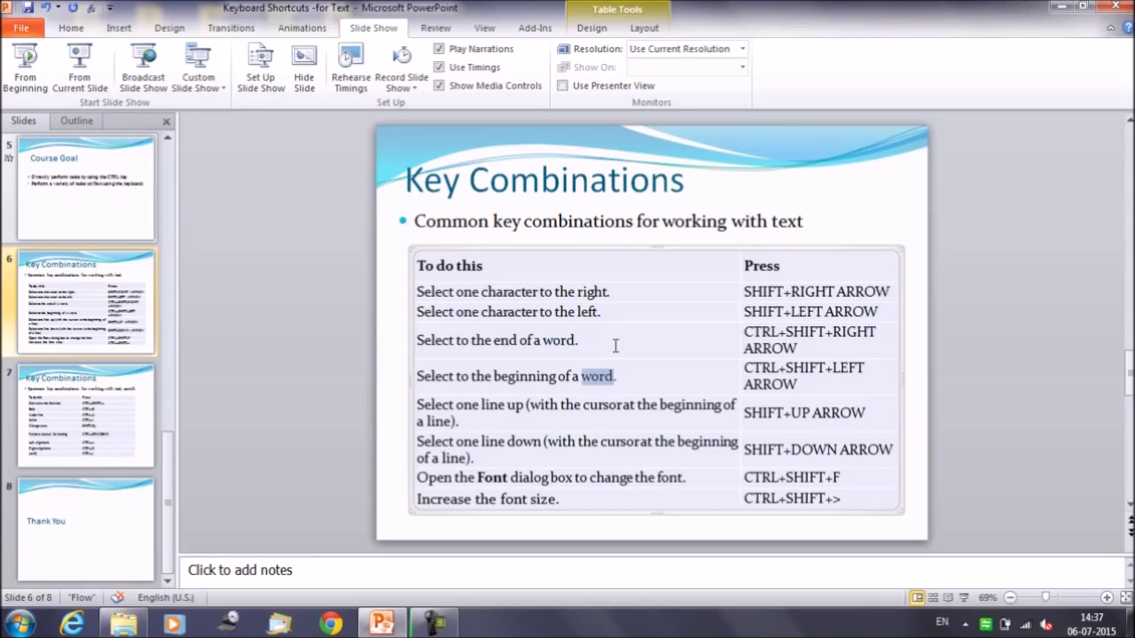
# Step: Extend a selection one line up, then one line down, from the 'Select one line up' row
pyautogui.click(423, 404)
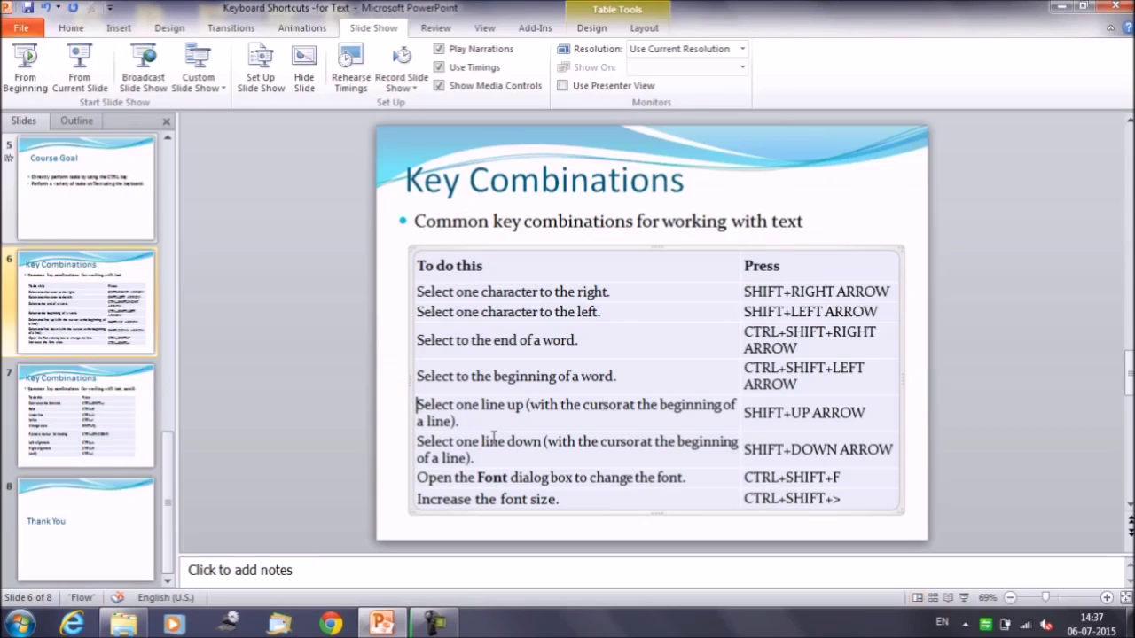
pyautogui.hotkey('shift', 'Up')
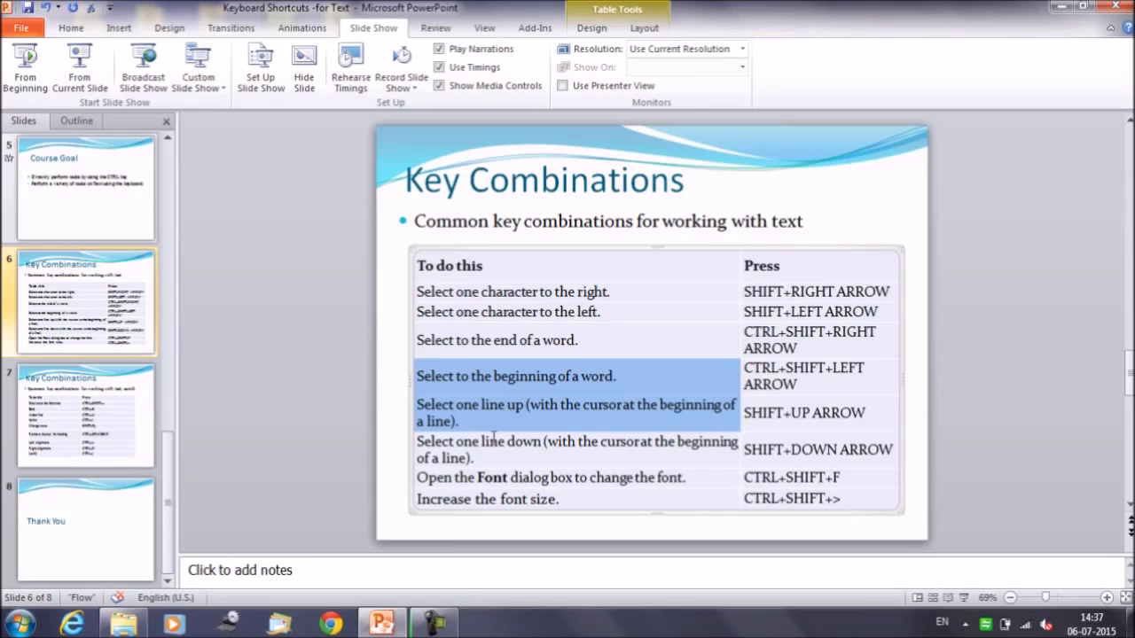
pyautogui.click(414, 404)
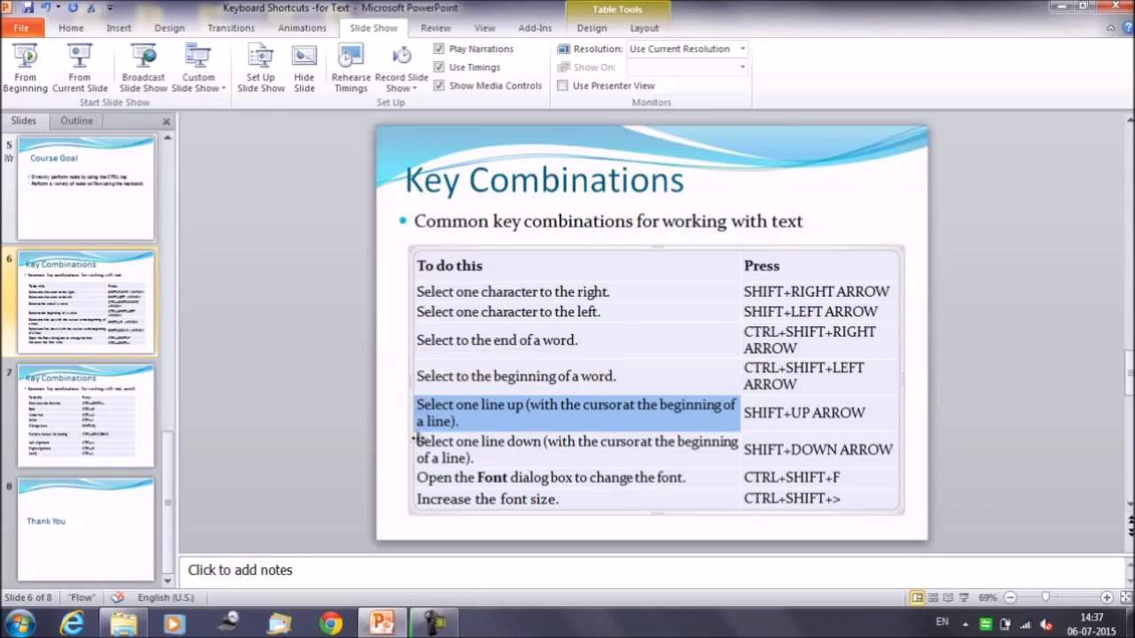
pyautogui.press('Left')
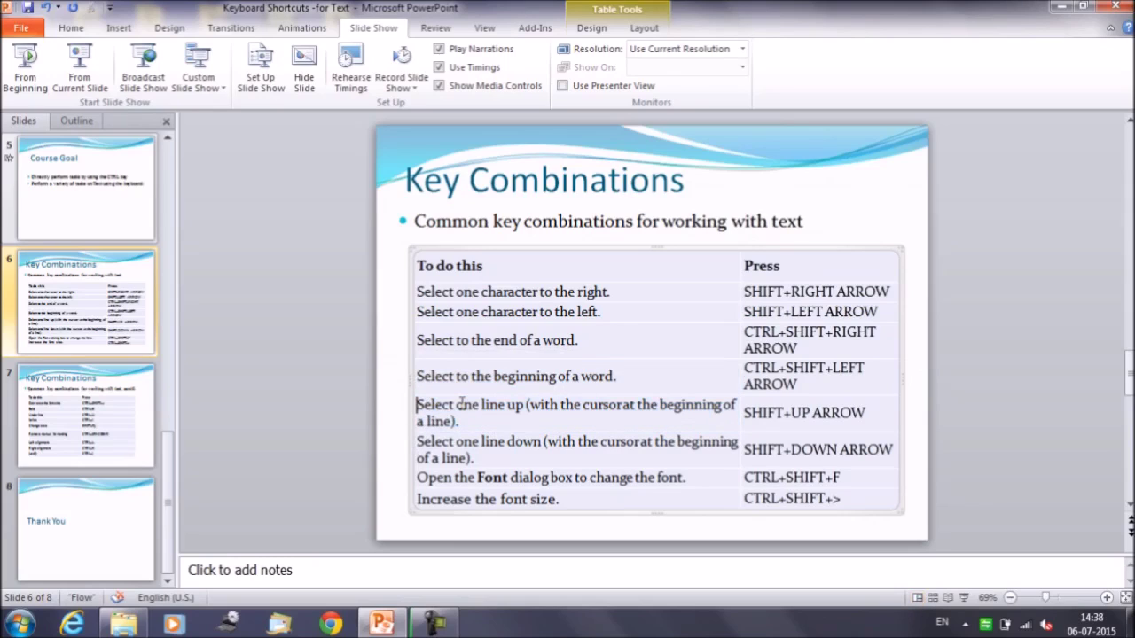
pyautogui.hotkey('shift', 'Down')
pyautogui.hotkey('shift', 'Down')
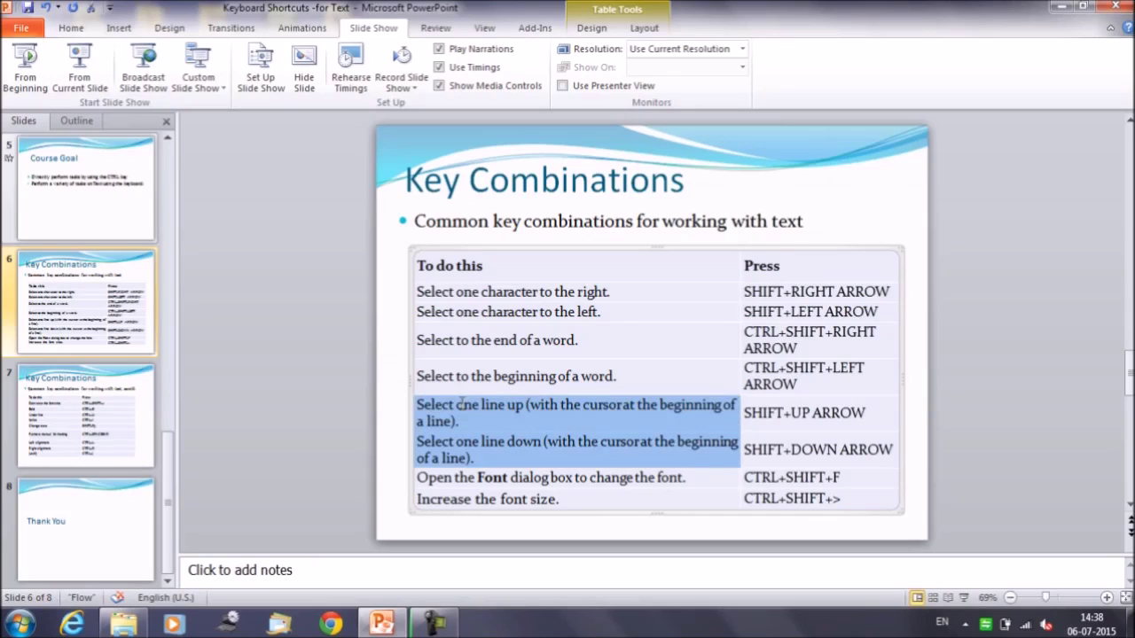
# Step: Open the Font dialog with Ctrl+Shift+F and close it without changes
pyautogui.press('Down')
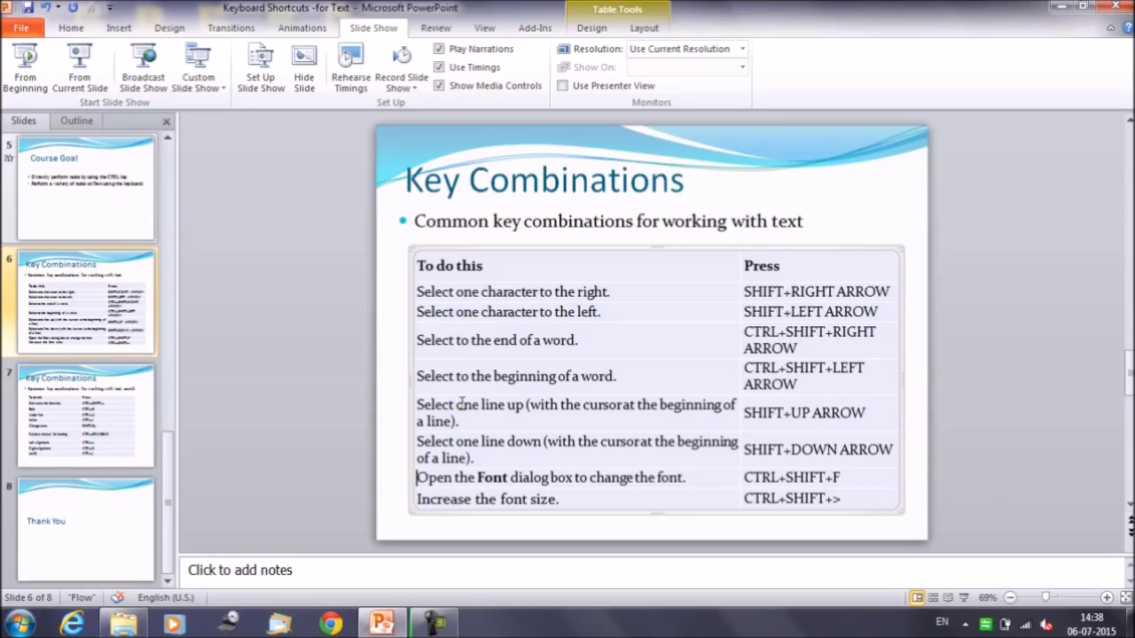
pyautogui.hotkey('ctrl', 'shift', 'f')
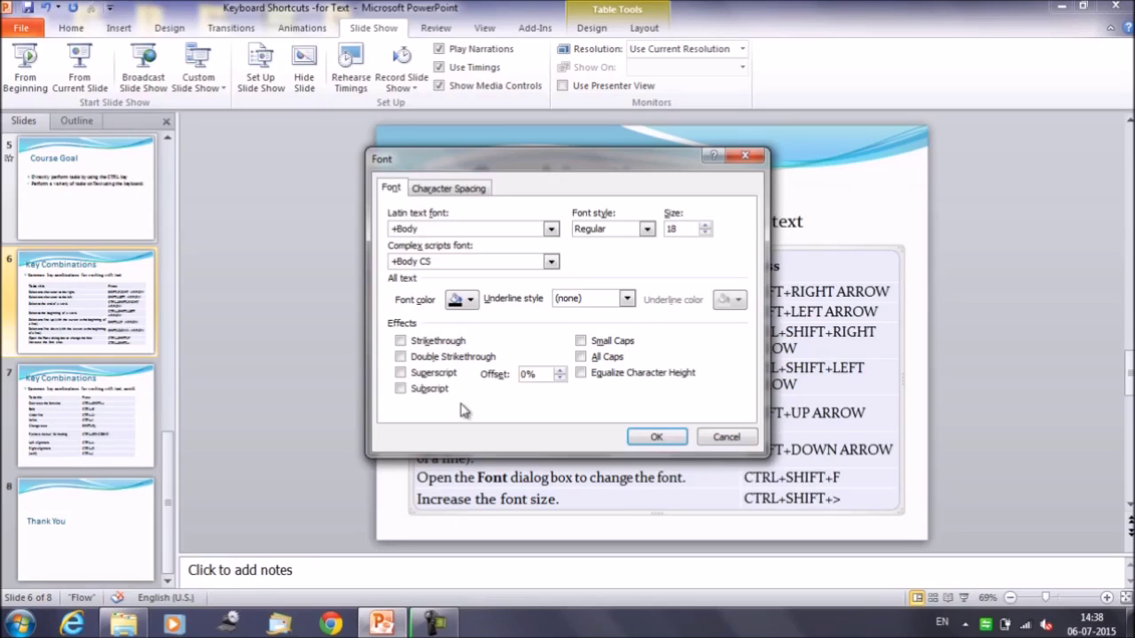
pyautogui.click(745, 157)
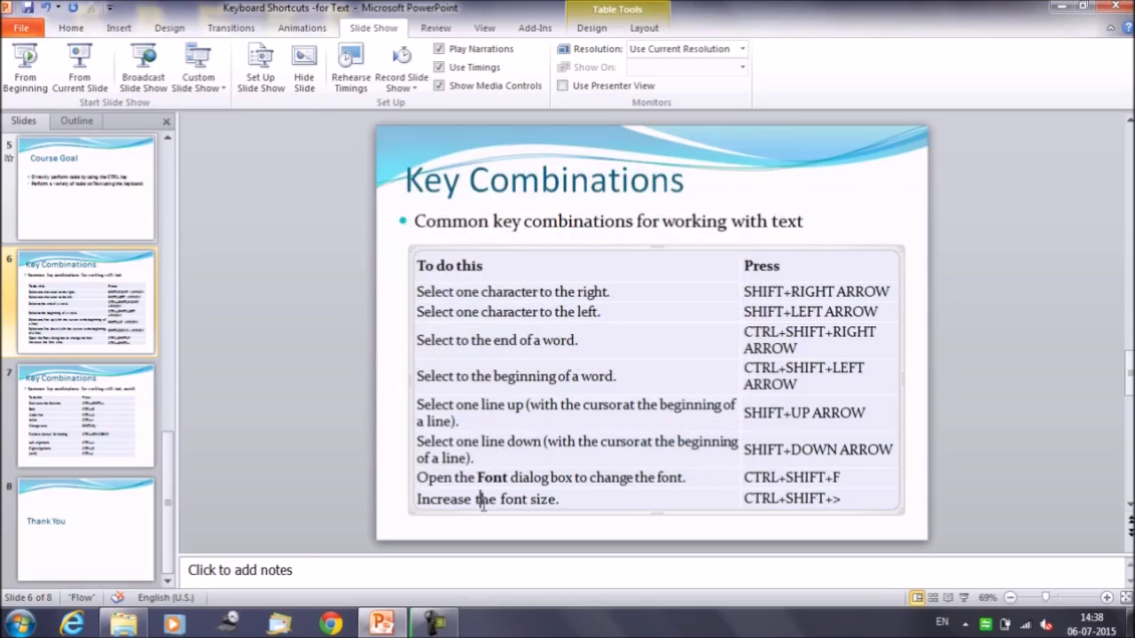
# Step: Grow 'Increase the font size.' one step, shrink it two steps, then advance to slide 7
pyautogui.click(417, 499)
pyautogui.hotkey('shift', 'End')
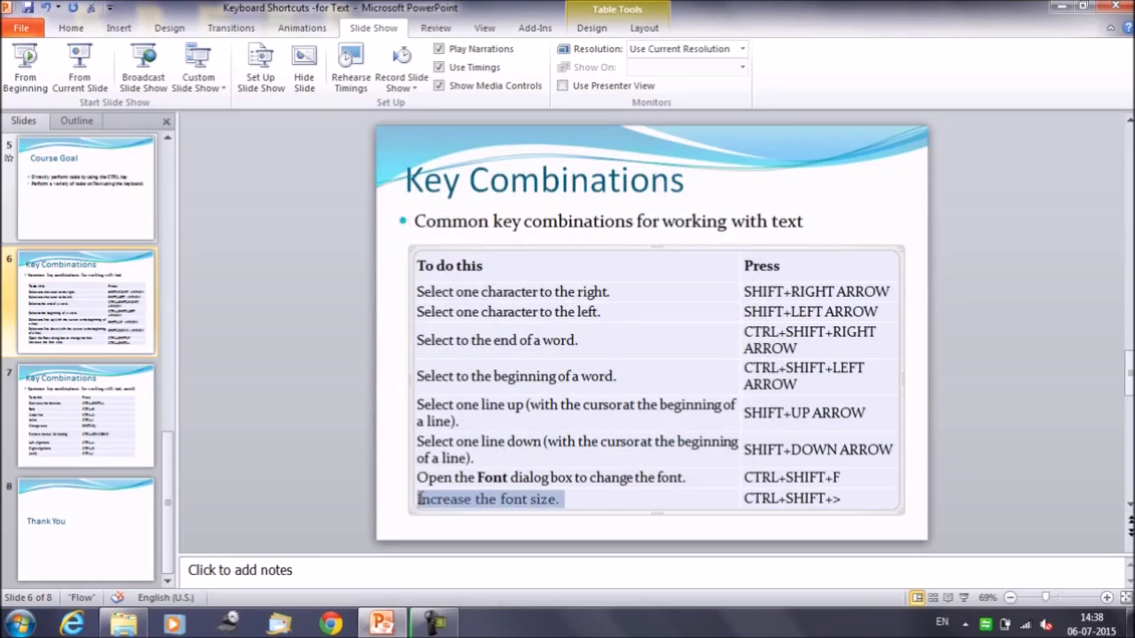
pyautogui.hotkey('ctrl', 'shift', '.')
pyautogui.hotkey('ctrl', 'shift', '.')
pyautogui.hotkey('ctrl', 'shift', '.')
pyautogui.hotkey('ctrl', 'shift', '.')
pyautogui.hotkey('ctrl', 'shift', '.')
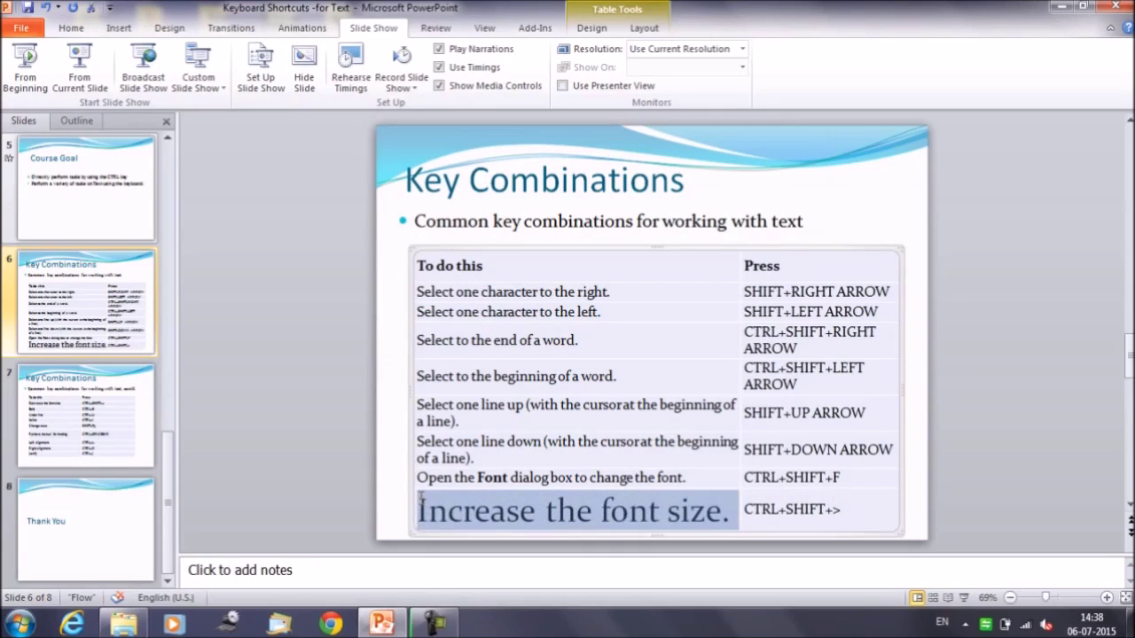
pyautogui.hotkey('ctrl', 'shift', ',')
pyautogui.hotkey('ctrl', 'shift', ',')
pyautogui.hotkey('ctrl', 'shift', ',')
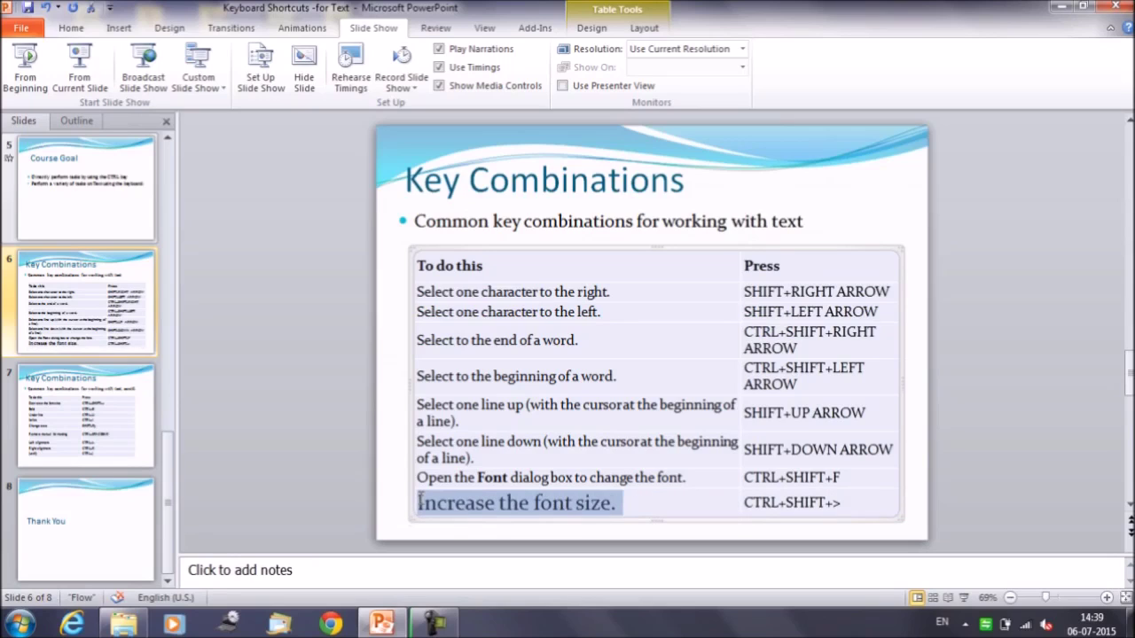
pyautogui.hotkey('ctrl', 'shift', ',')
pyautogui.hotkey('ctrl', 'shift', ',')
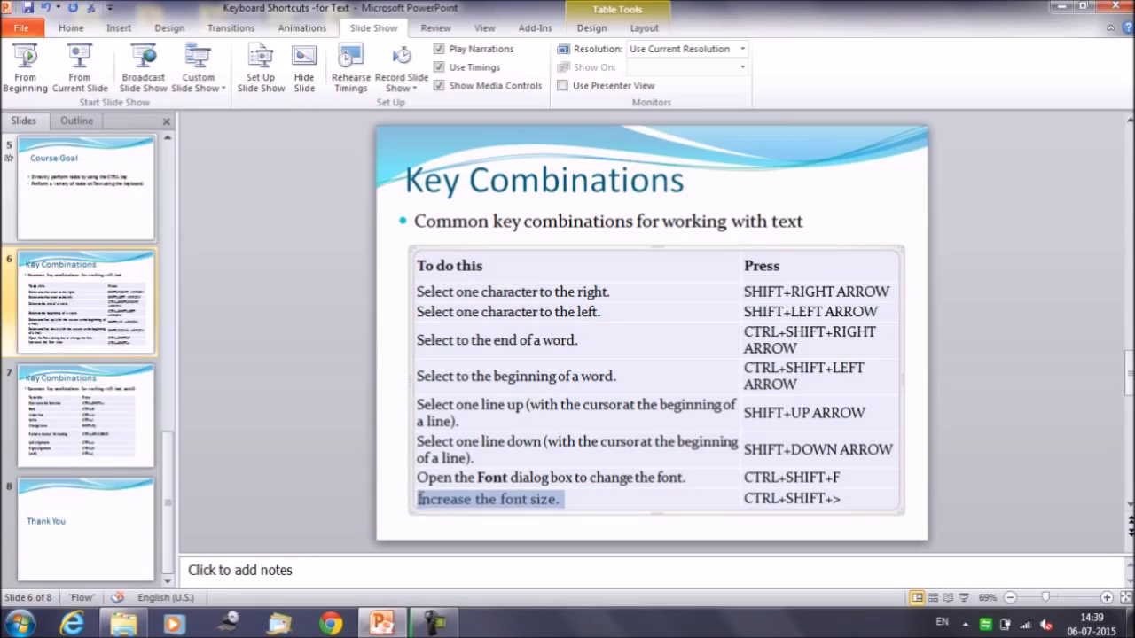
pyautogui.press('pagedown')
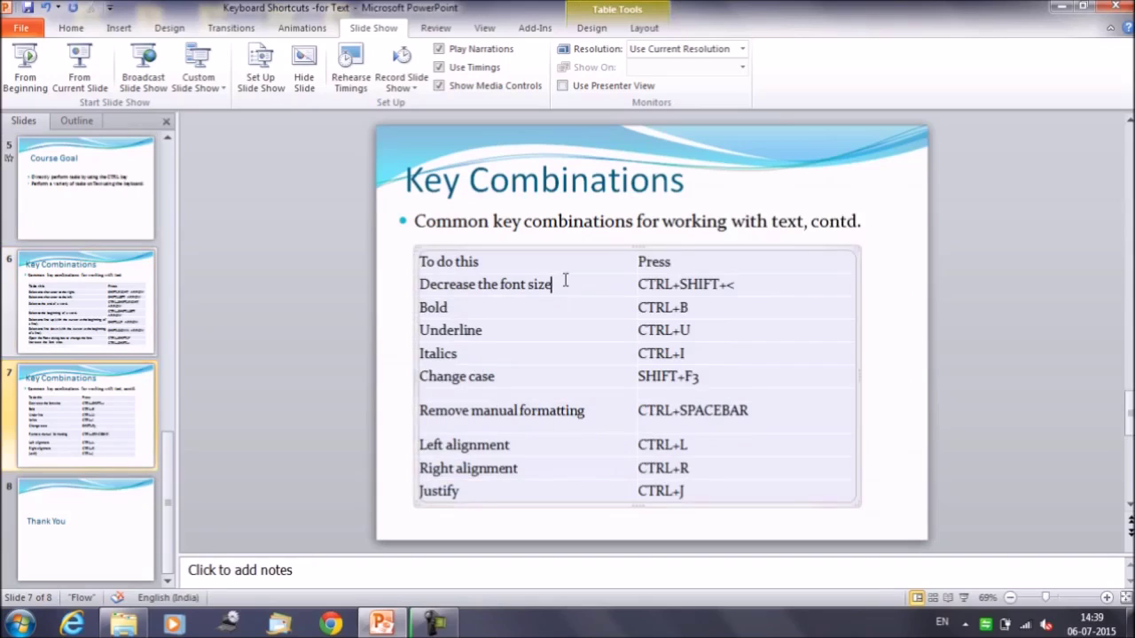
pyautogui.click(465, 307)
pyautogui.hotkey('shift', 'Left')
pyautogui.hotkey('shift', 'Left')
pyautogui.hotkey('shift', 'Left')
pyautogui.hotkey('shift', 'Left')
pyautogui.hotkey('ctrl', 'b')
pyautogui.hotkey('ctrl', 'u')
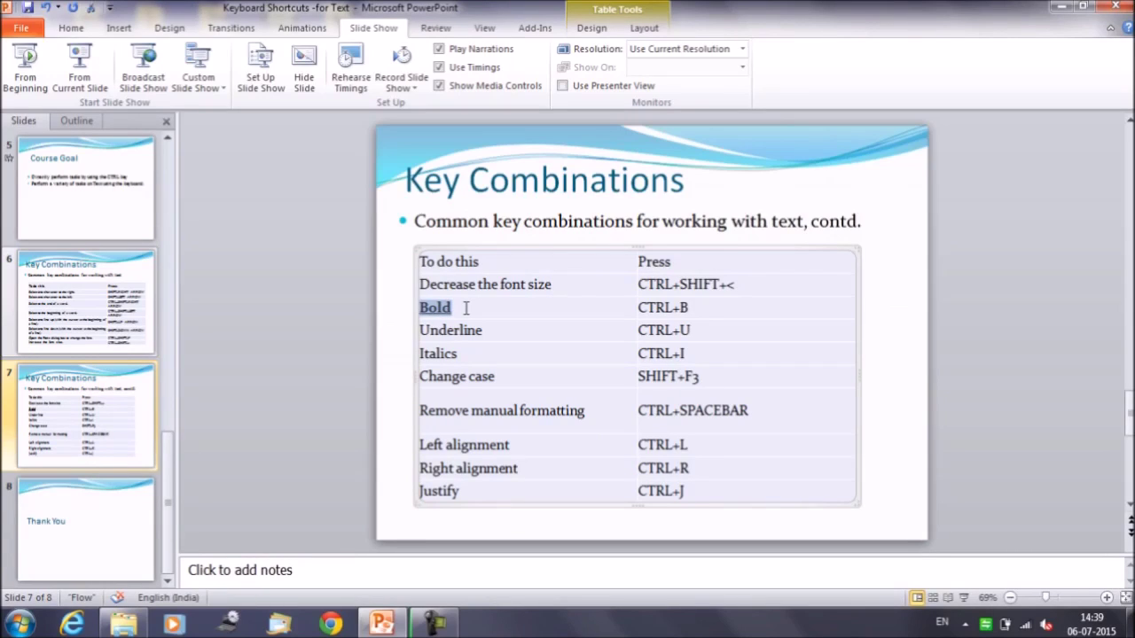
pyautogui.hotkey('ctrl', 'i')
pyautogui.hotkey('ctrl', 'i')
pyautogui.hotkey('ctrl', 'u')
pyautogui.hotkey('ctrl', 'b')
pyautogui.click(468, 308)
pyautogui.click(510, 373)
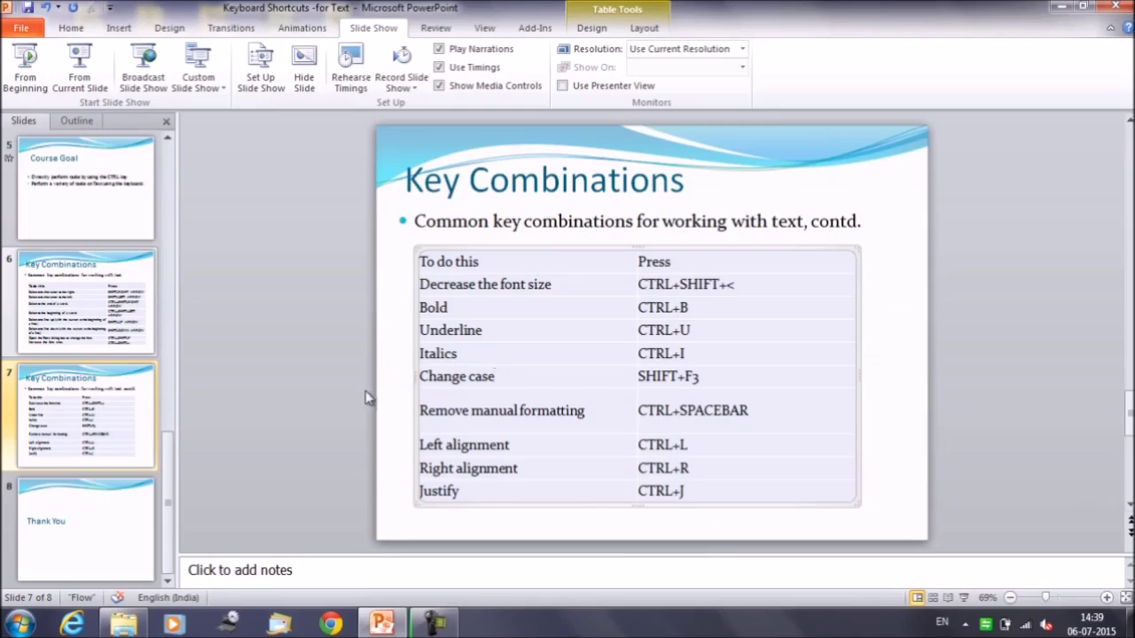
# Step: Select 'Change case' and cycle it with Shift+F3 to all capitals, then to lowercase 'change case'
pyautogui.click(424, 376)
pyautogui.hotkey('shift', 'End')
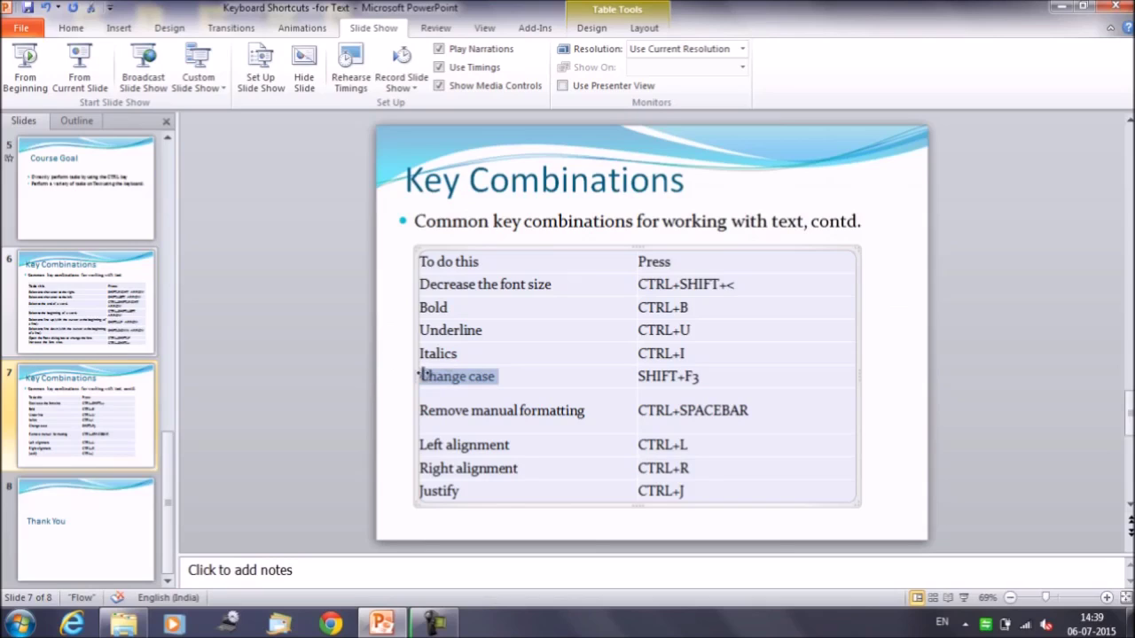
pyautogui.click(470, 377)
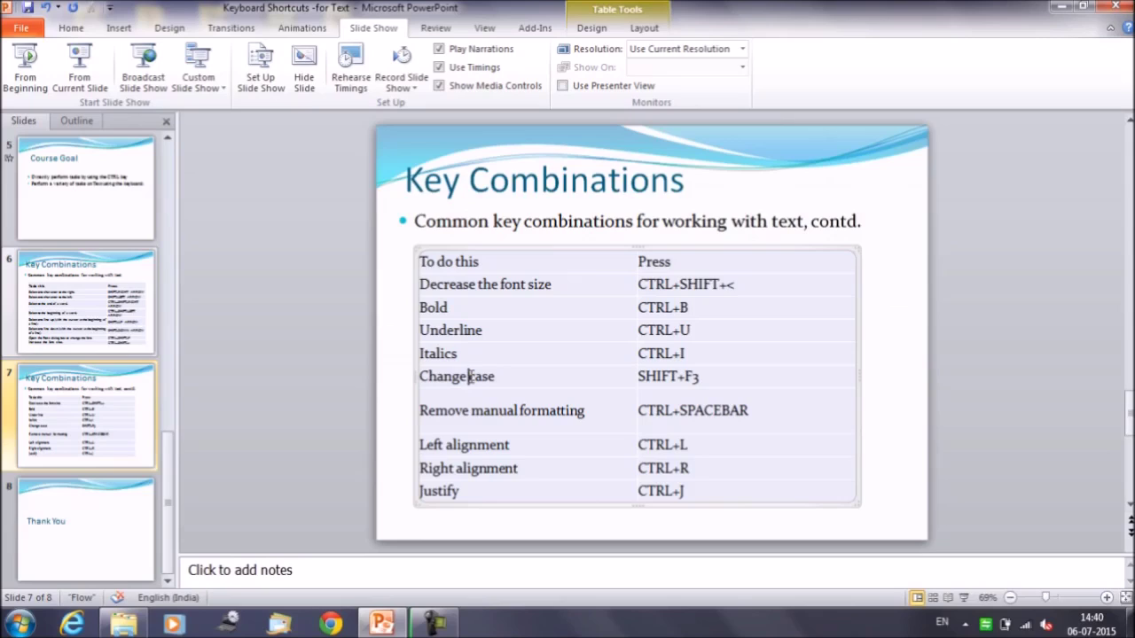
pyautogui.press('Home')
pyautogui.hotkey('shift', 'End')
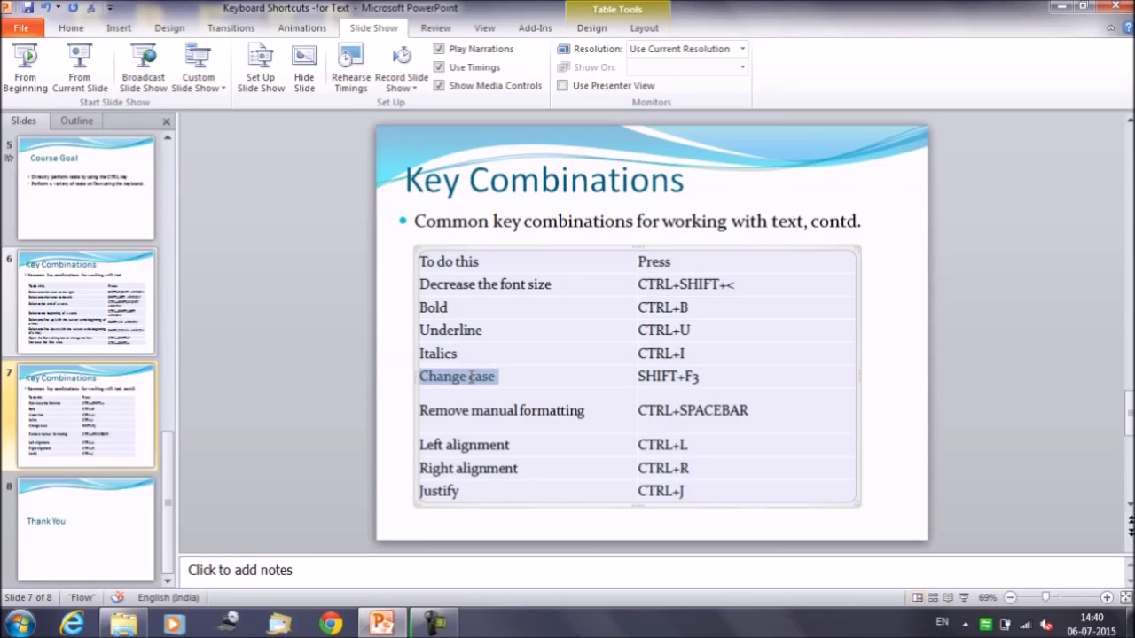
pyautogui.hotkey('shift', 'F3')
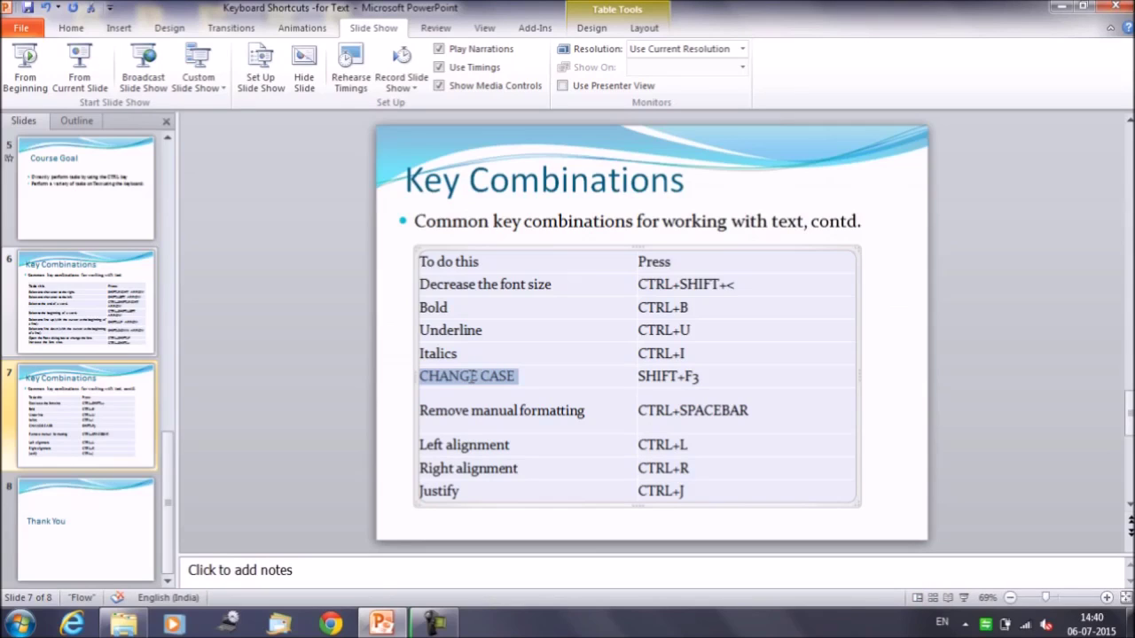
pyautogui.hotkey('shift', 'F3')
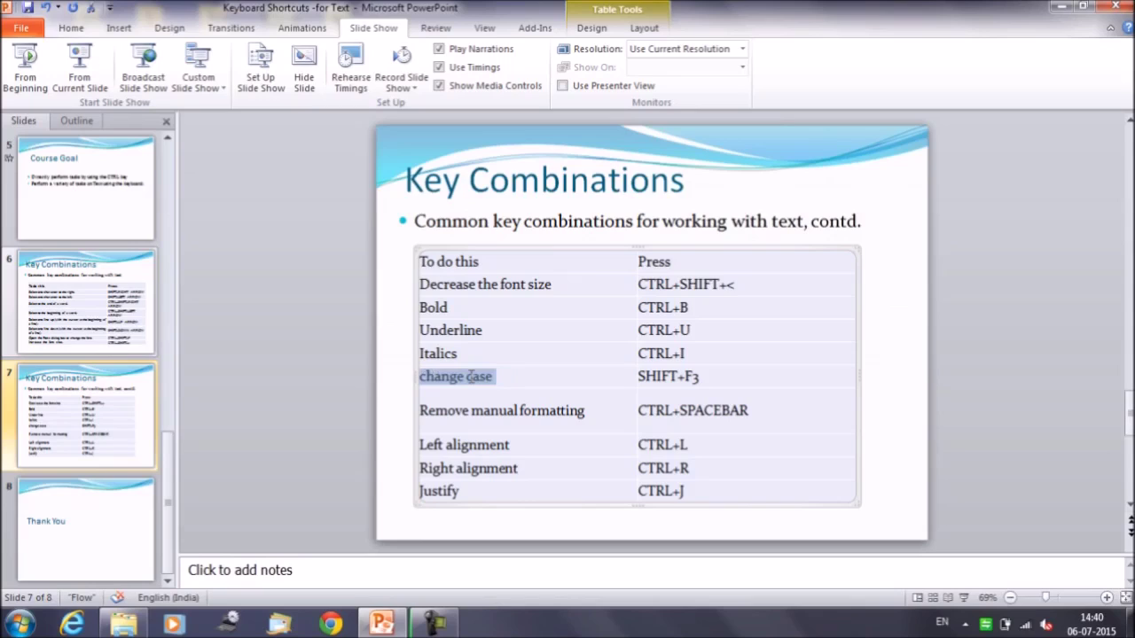
# Step: Select 'Remove manual formatting' backward from the end of 'formatting' using Shift+Left
pyautogui.click(592, 415)
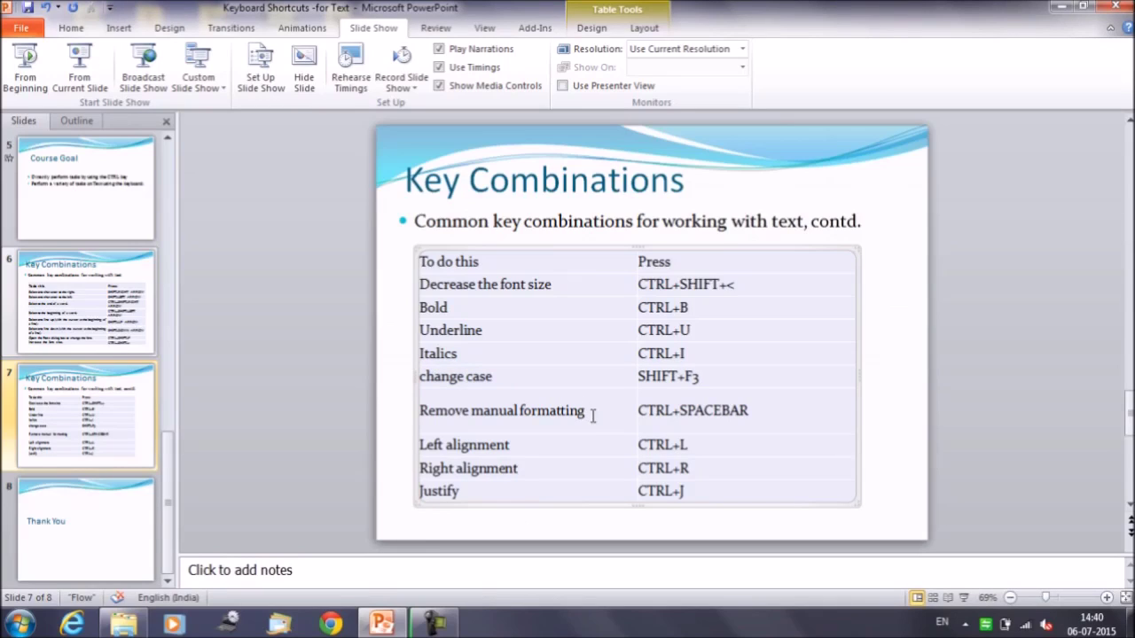
pyautogui.hotkey('shift', 'Left')
pyautogui.hotkey('shift', 'Left')
pyautogui.hotkey('shift', 'Left')
pyautogui.hotkey('shift', 'Left')
pyautogui.hotkey('shift', 'Left')
pyautogui.hotkey('shift', 'Left')
pyautogui.hotkey('shift', 'Left')
pyautogui.hotkey('shift', 'Left')
pyautogui.hotkey('shift', 'Left')
pyautogui.hotkey('shift', 'Left')
pyautogui.hotkey('shift', 'Left')
pyautogui.hotkey('shift', 'Left')
pyautogui.hotkey('shift', 'Left')
pyautogui.hotkey('shift', 'Left')
pyautogui.hotkey('shift', 'Left')
pyautogui.hotkey('shift', 'Left')
pyautogui.hotkey('shift', 'Left')
pyautogui.hotkey('shift', 'Left')
pyautogui.hotkey('shift', 'Left')
pyautogui.hotkey('shift', 'Left')
pyautogui.hotkey('shift', 'Left')
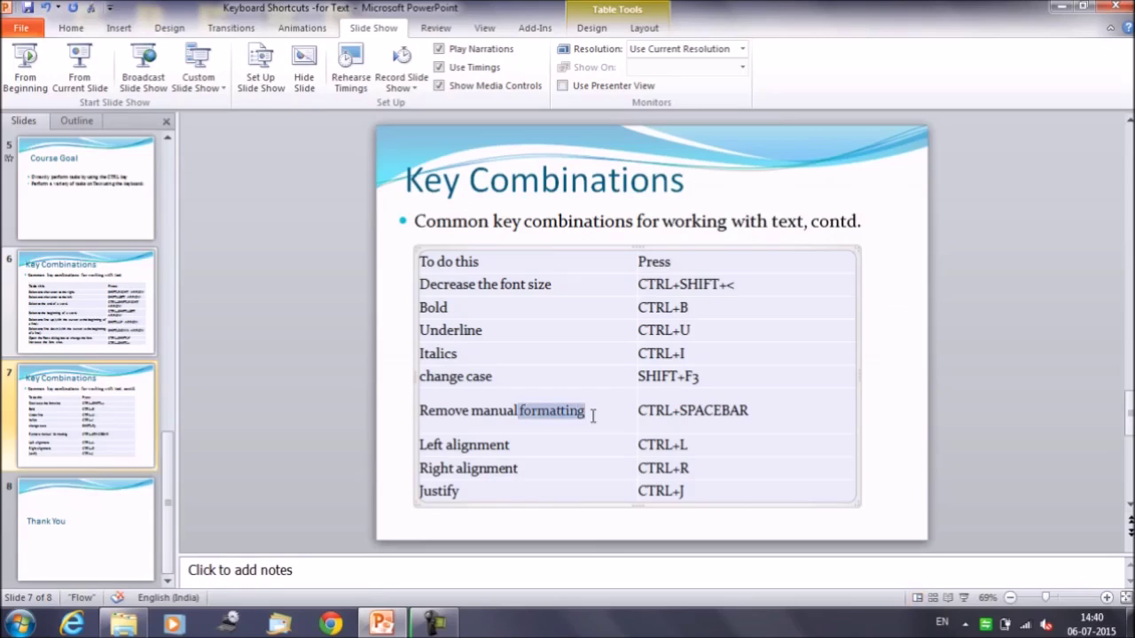
pyautogui.hotkey('shift', 'Left')
pyautogui.hotkey('shift', 'Left')
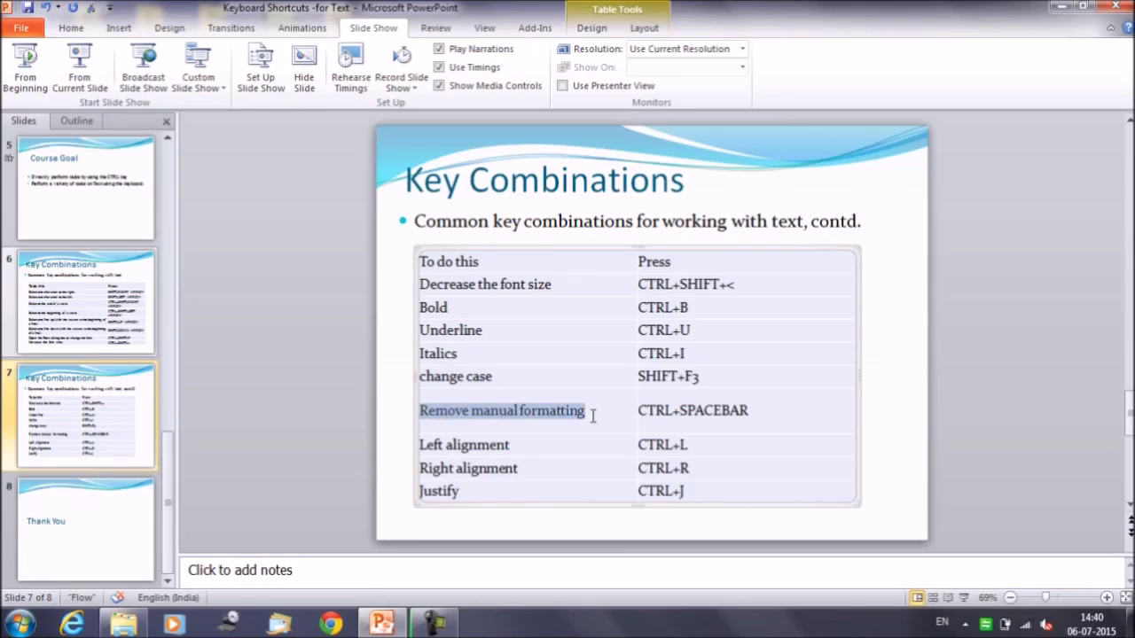
# Step: Select 'Left alignment', right-align it with Ctrl+R, then restore left alignment with Ctrl+L
pyautogui.click(511, 445)
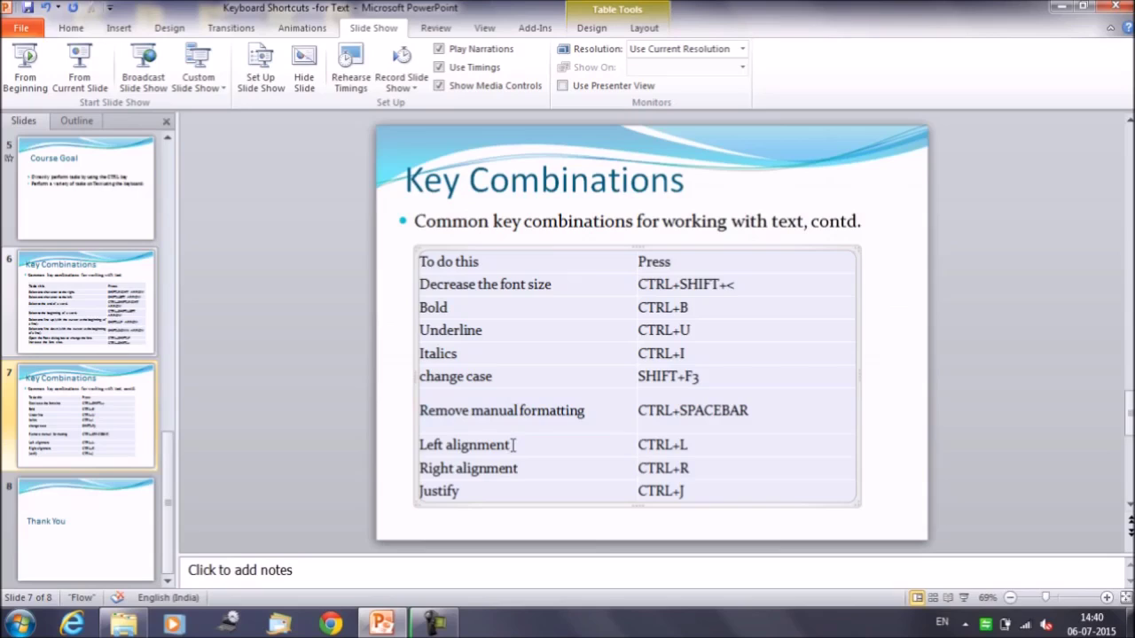
pyautogui.hotkey('shift', 'Left')
pyautogui.hotkey('shift', 'Left')
pyautogui.hotkey('shift', 'Left')
pyautogui.hotkey('shift', 'Left')
pyautogui.hotkey('shift', 'Left')
pyautogui.hotkey('shift', 'Left')
pyautogui.hotkey('shift', 'Left')
pyautogui.hotkey('shift', 'Left')
pyautogui.hotkey('shift', 'Left')
pyautogui.hotkey('shift', 'Left')
pyautogui.hotkey('shift', 'Left')
pyautogui.hotkey('shift', 'Left')
pyautogui.hotkey('shift', 'Left')
pyautogui.hotkey('shift', 'Left')
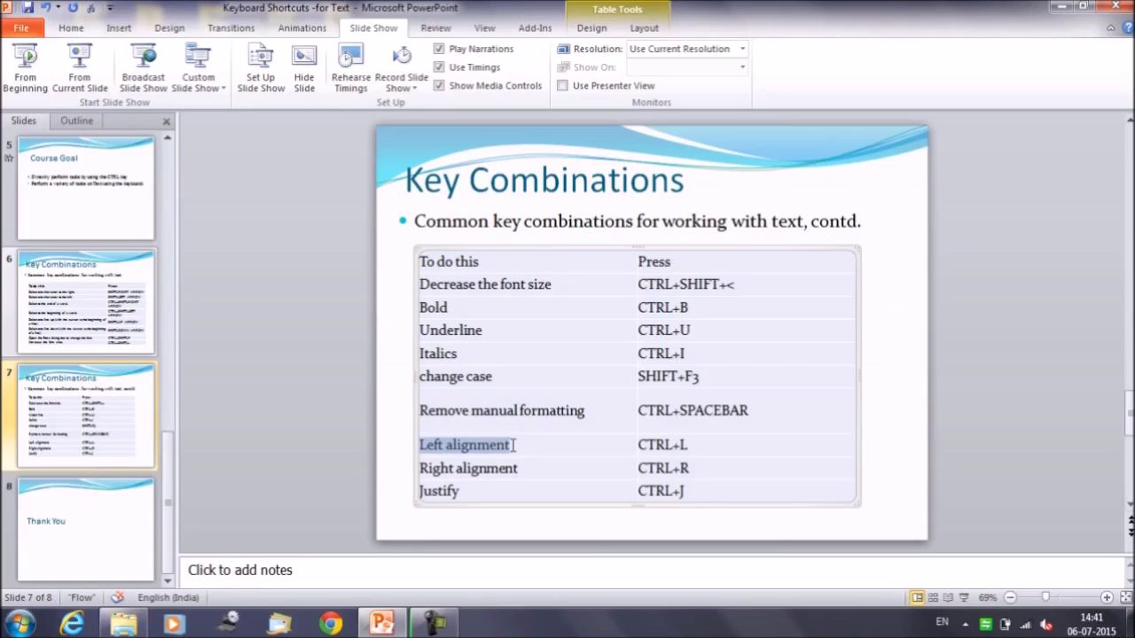
pyautogui.hotkey('ctrl', 'r')
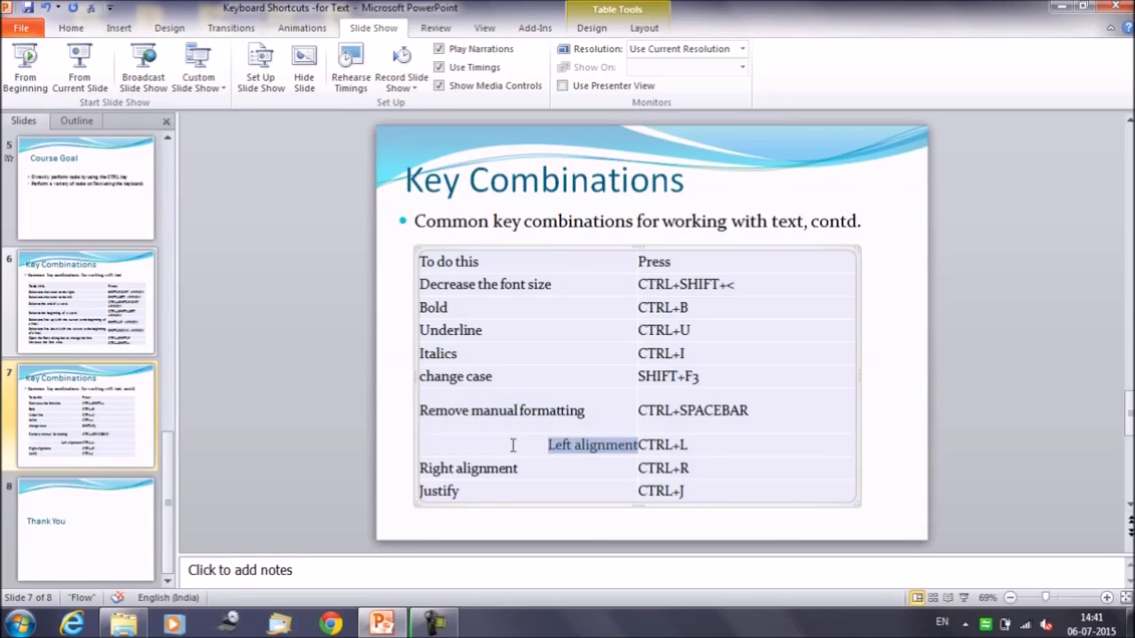
pyautogui.hotkey('ctrl', 'l')
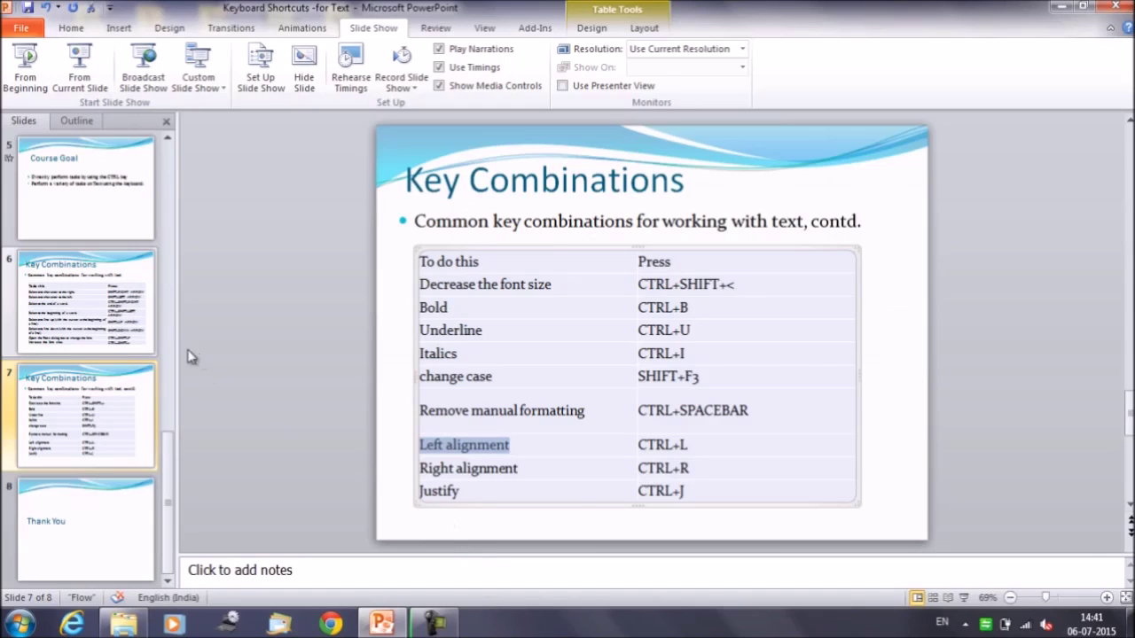
# Step: Switch to slide 6 and place the cursor in the table's first row, then its second row
pyautogui.click(81, 309)
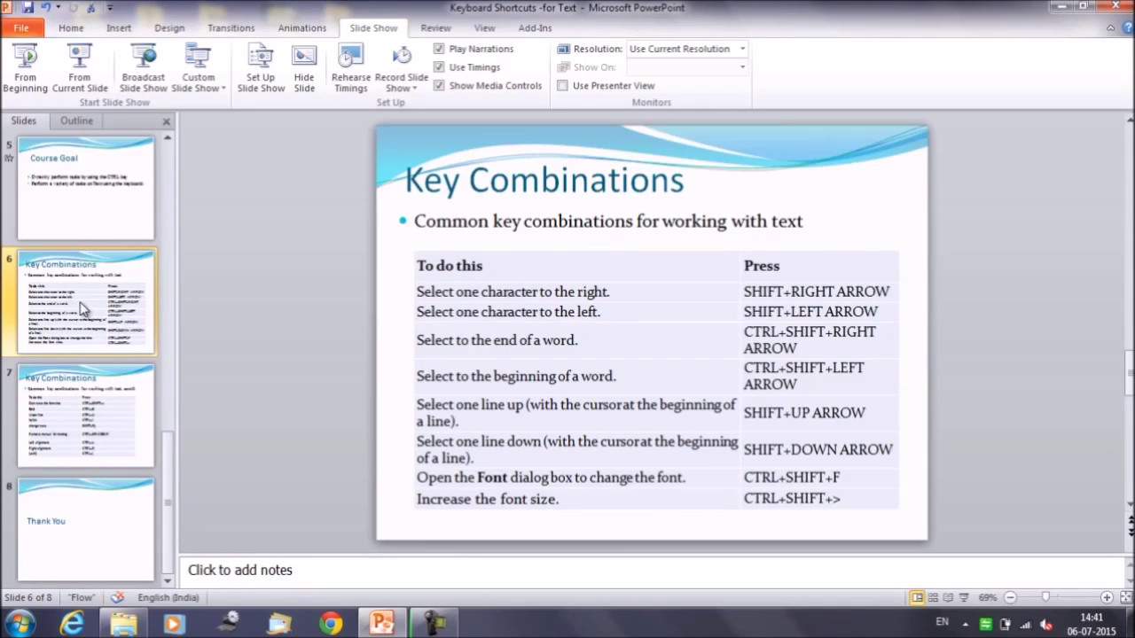
pyautogui.click(460, 293)
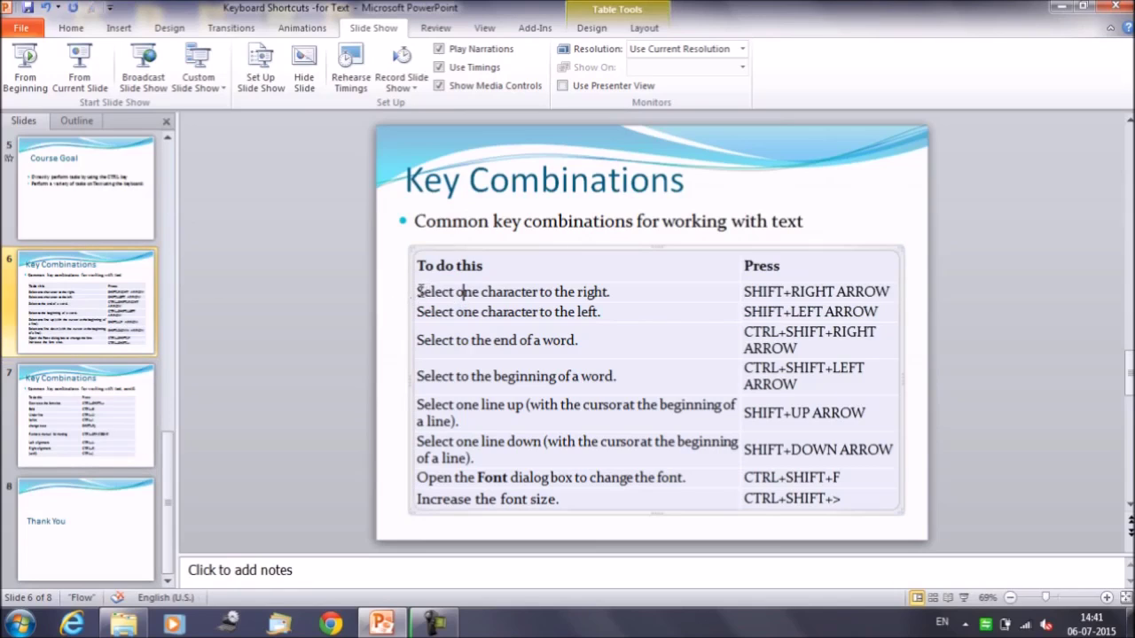
pyautogui.click(421, 292)
pyautogui.click(514, 312)
pyautogui.hotkey('shift', 'End')
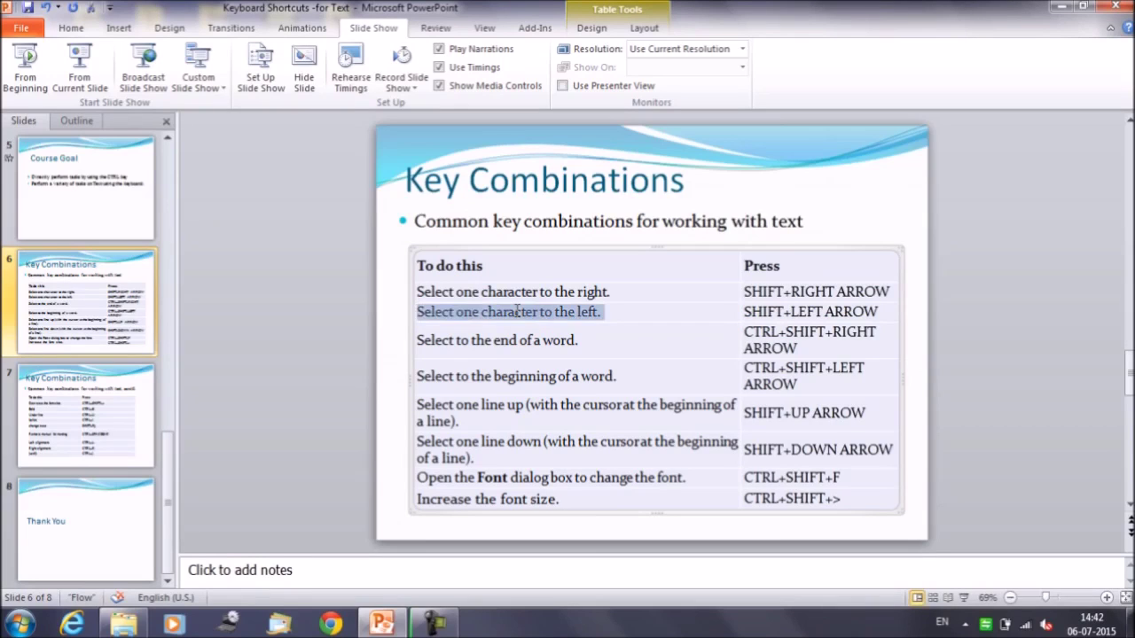
pyautogui.click(425, 313)
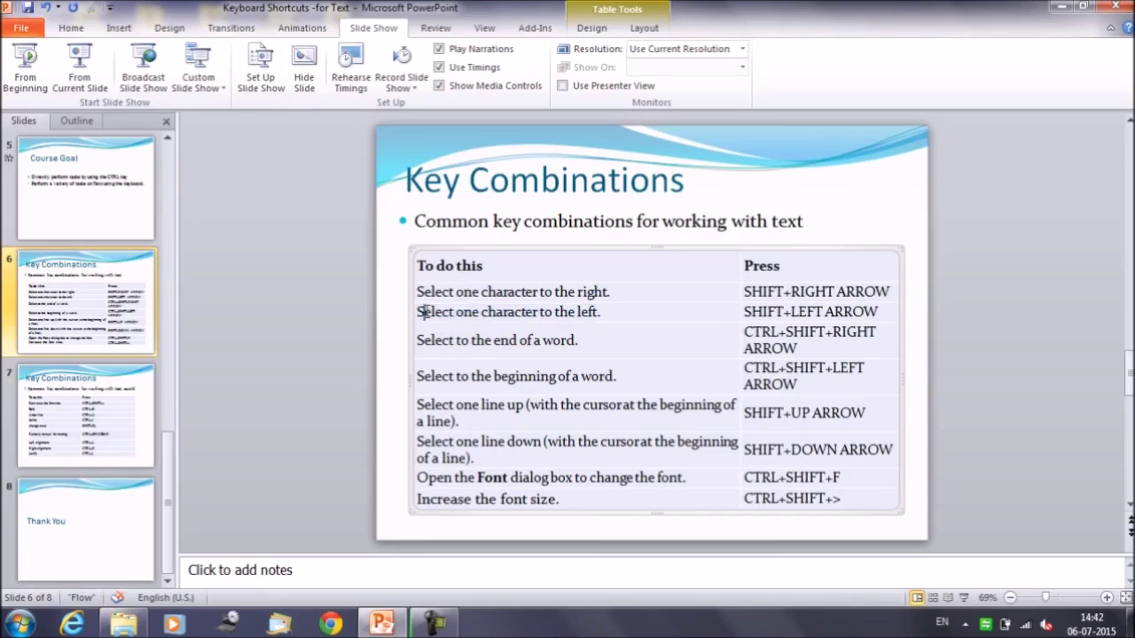
pyautogui.hotkey('shift', 'Right')
pyautogui.hotkey('shift', 'Right')
pyautogui.hotkey('shift', 'Right')
pyautogui.hotkey('shift', 'Right')
pyautogui.hotkey('shift', 'Right')
pyautogui.hotkey('shift', 'Right')
pyautogui.hotkey('shift', 'Right')
pyautogui.hotkey('shift', 'Right')
pyautogui.hotkey('shift', 'Right')
pyautogui.hotkey('shift', 'Right')
pyautogui.hotkey('shift', 'Right')
pyautogui.hotkey('shift', 'Right')
pyautogui.hotkey('shift', 'Right')
pyautogui.hotkey('shift', 'Right')
pyautogui.hotkey('shift', 'Right')
pyautogui.hotkey('shift', 'Right')
pyautogui.hotkey('shift', 'Right')
pyautogui.hotkey('shift', 'Right')
pyautogui.hotkey('shift', 'Right')
pyautogui.hotkey('shift', 'Right')
pyautogui.hotkey('shift', 'Right')
pyautogui.hotkey('shift', 'Right')
pyautogui.hotkey('shift', 'Right')
pyautogui.hotkey('shift', 'Right')
pyautogui.hotkey('shift', 'Right')
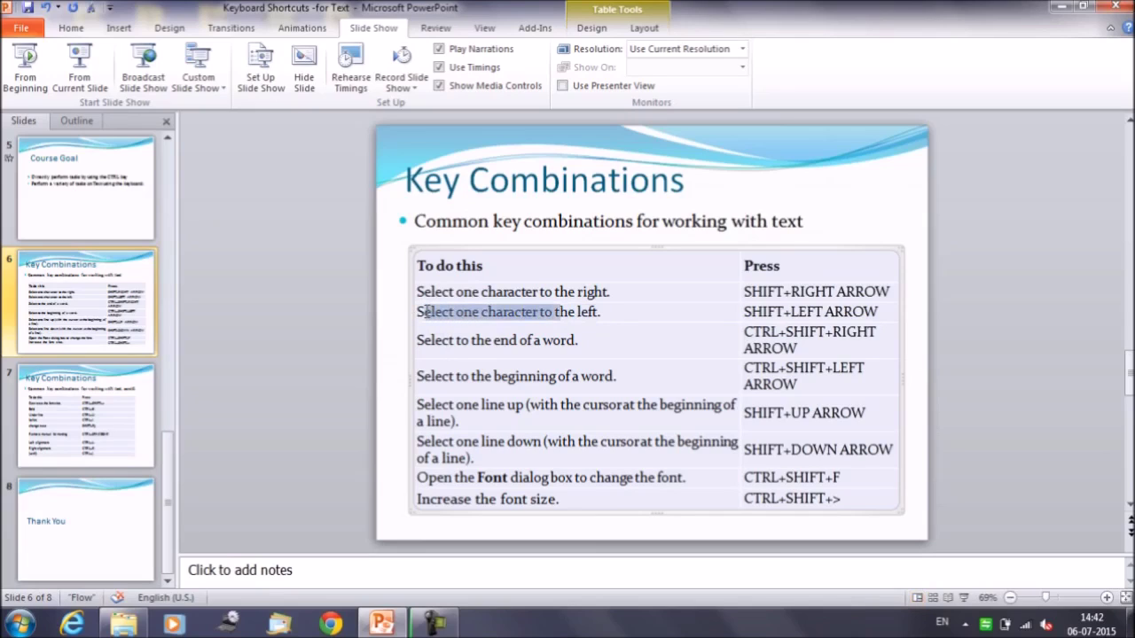
pyautogui.hotkey('shift', 'Right')
pyautogui.hotkey('shift', 'Right')
pyautogui.hotkey('shift', 'Right')
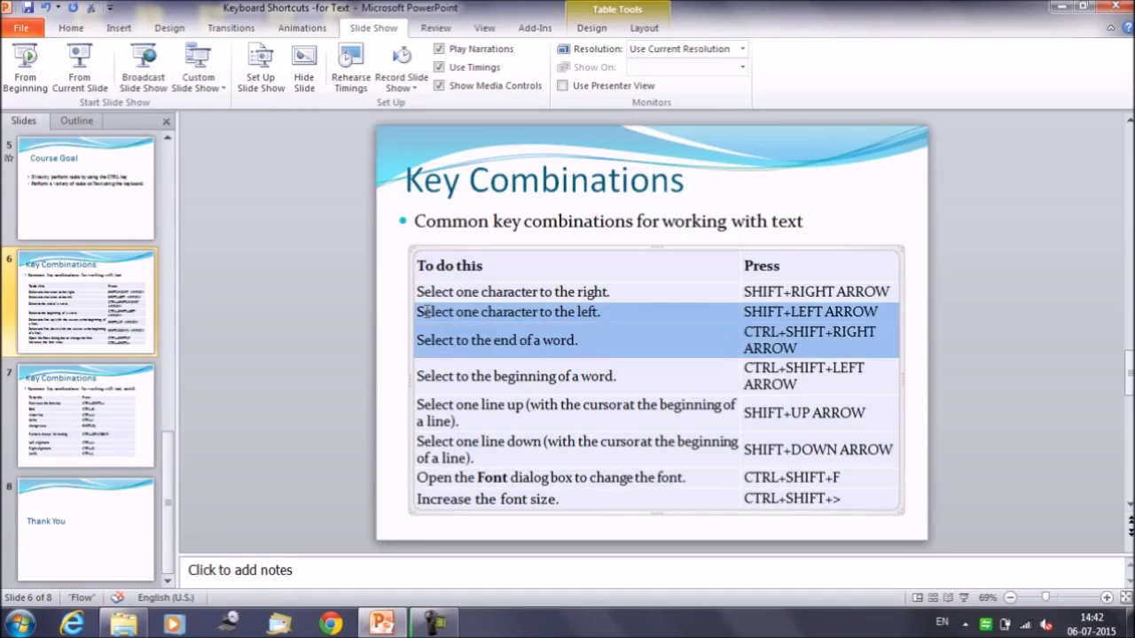
pyautogui.hotkey('shift', 'Right')
pyautogui.hotkey('shift', 'Right')
pyautogui.hotkey('shift', 'Right')
pyautogui.hotkey('shift', 'Right')
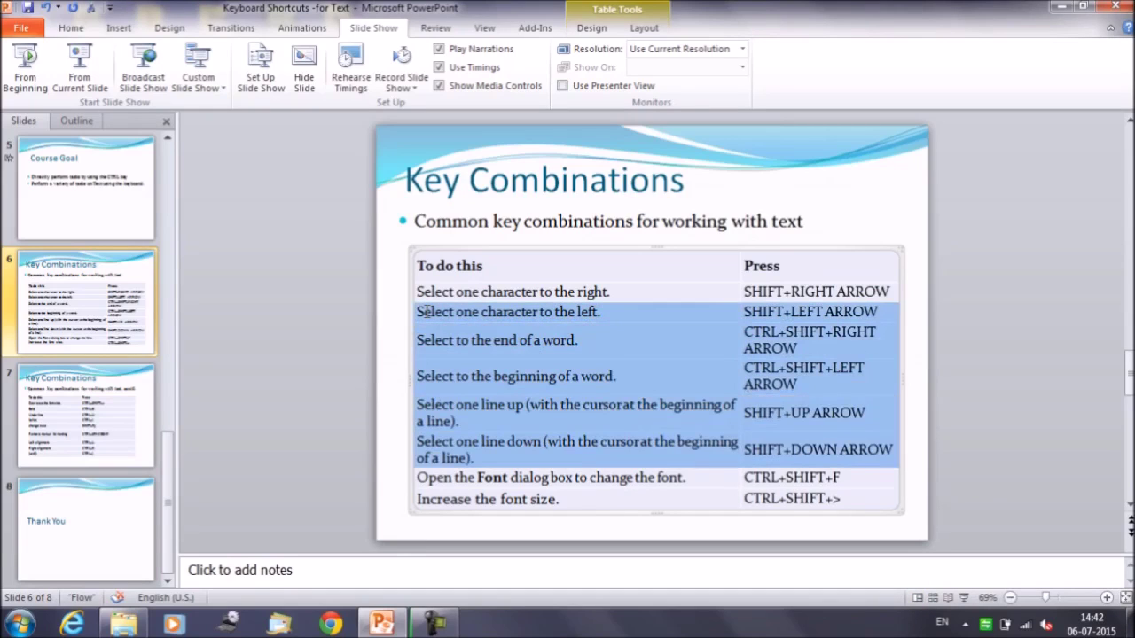
pyautogui.click(448, 291)
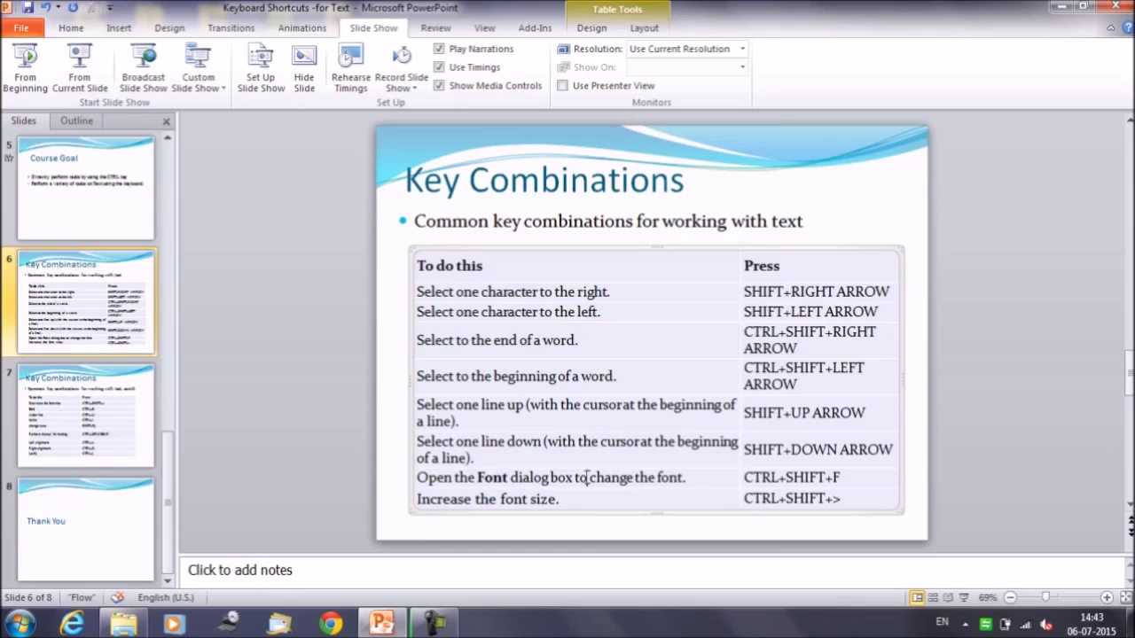
pyautogui.hotkey('ctrl', 'shift', 'f')
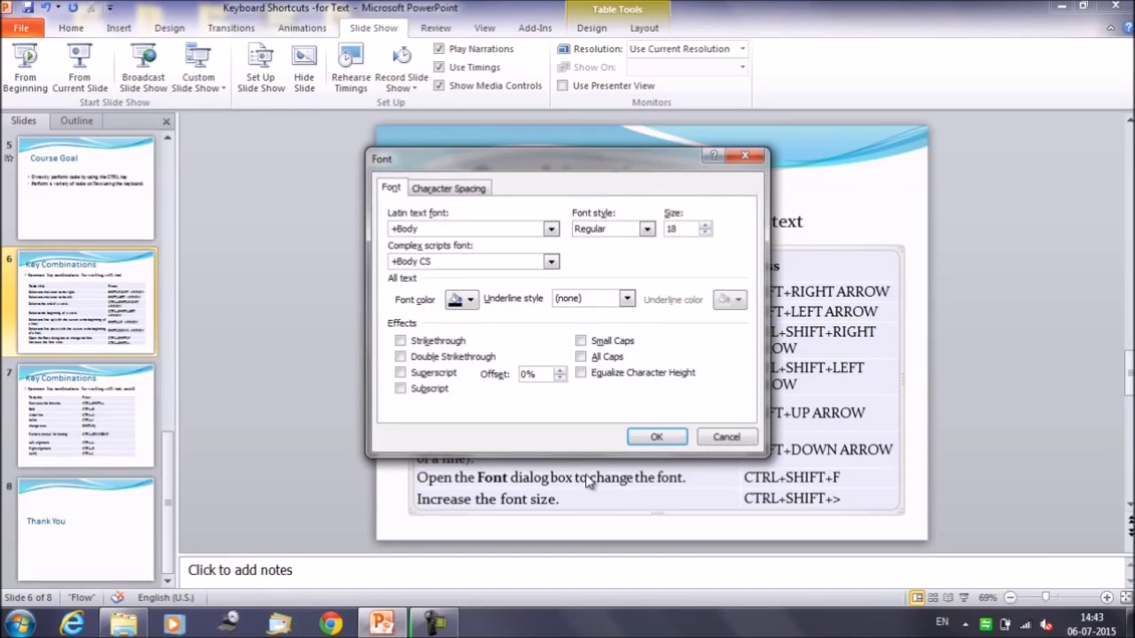
pyautogui.click(656, 437)
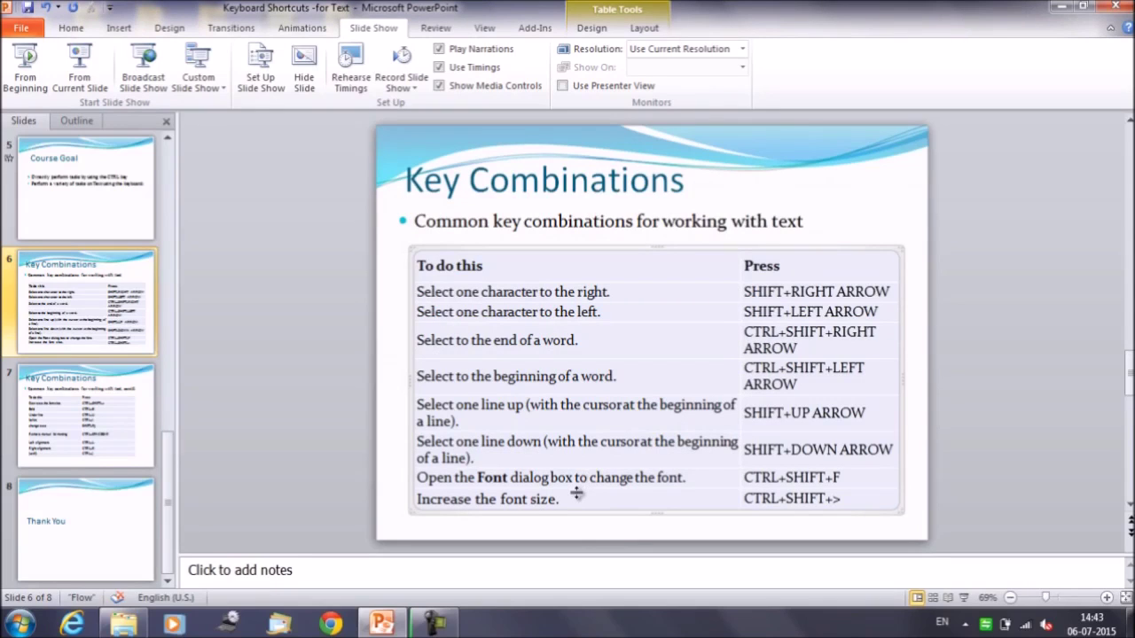
# Step: Switch to slide 7, the table pairing Remove manual formatting with CTRL+SPACEBAR
pyautogui.click(69, 406)
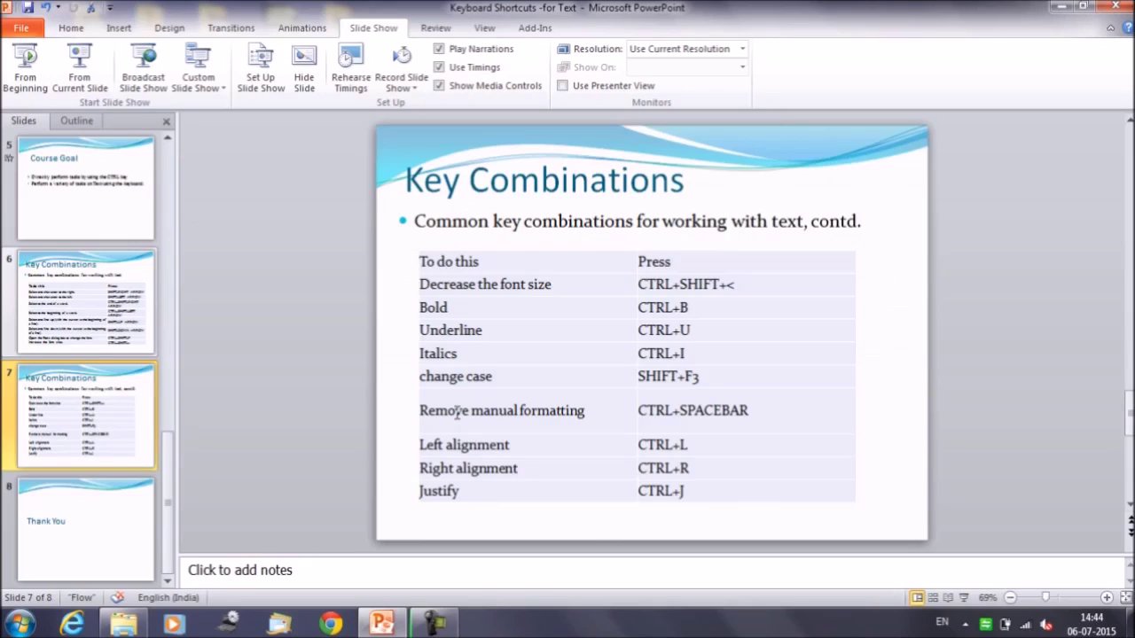
# Step: Scroll the editing pane down to slide 8, the closing Thank You slide
pyautogui.scroll(-1, 456, 415)
pyautogui.scroll(1, 457, 417)
pyautogui.scroll(-1, 456, 415)
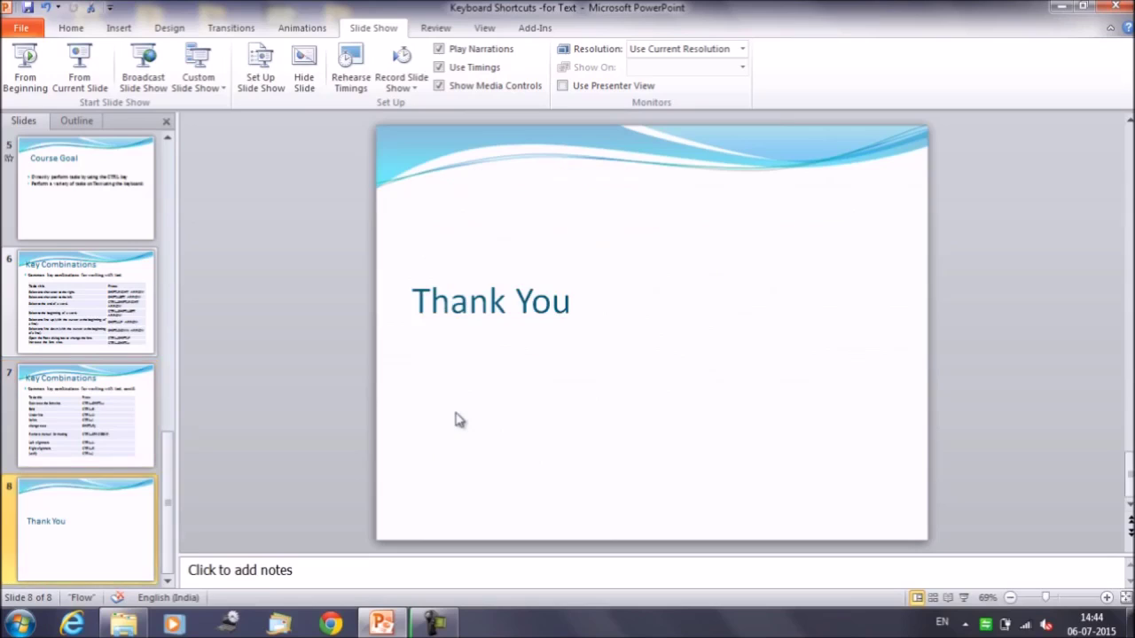